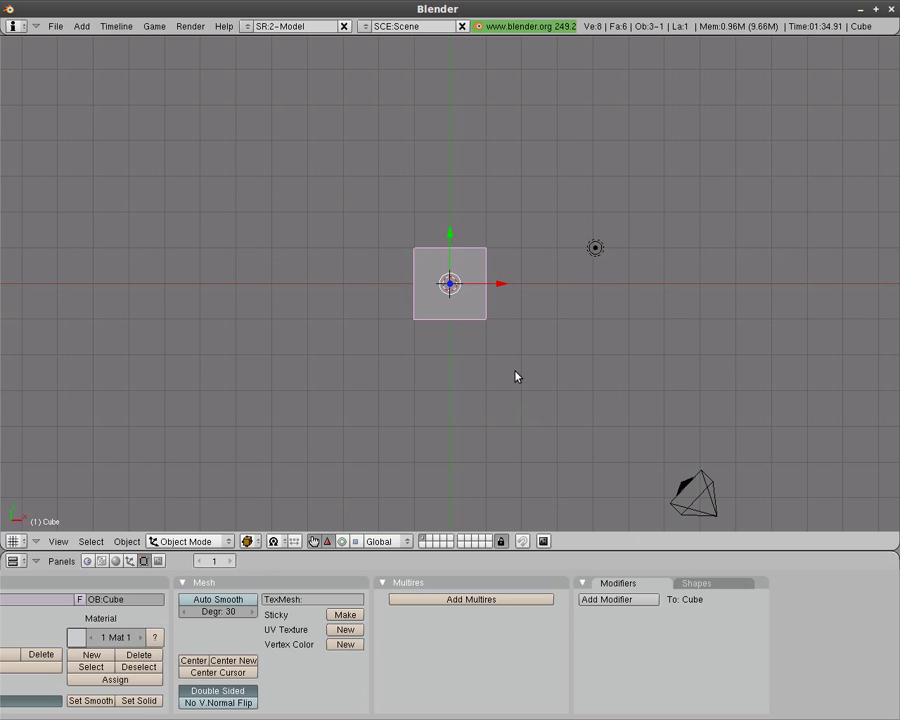
Step: Split the workspace into three 3D views, with the lower-left view set to front view
{"action": "right_click", "coordinate": [442, 550]}
{"action": "left_click", "coordinate": [428, 548]}
{"action": "left_click", "coordinate": [451, 480]}
{"action": "right_click", "coordinate": [450, 279]}
{"action": "left_click", "coordinate": [447, 280]}
{"action": "left_click", "coordinate": [445, 282]}
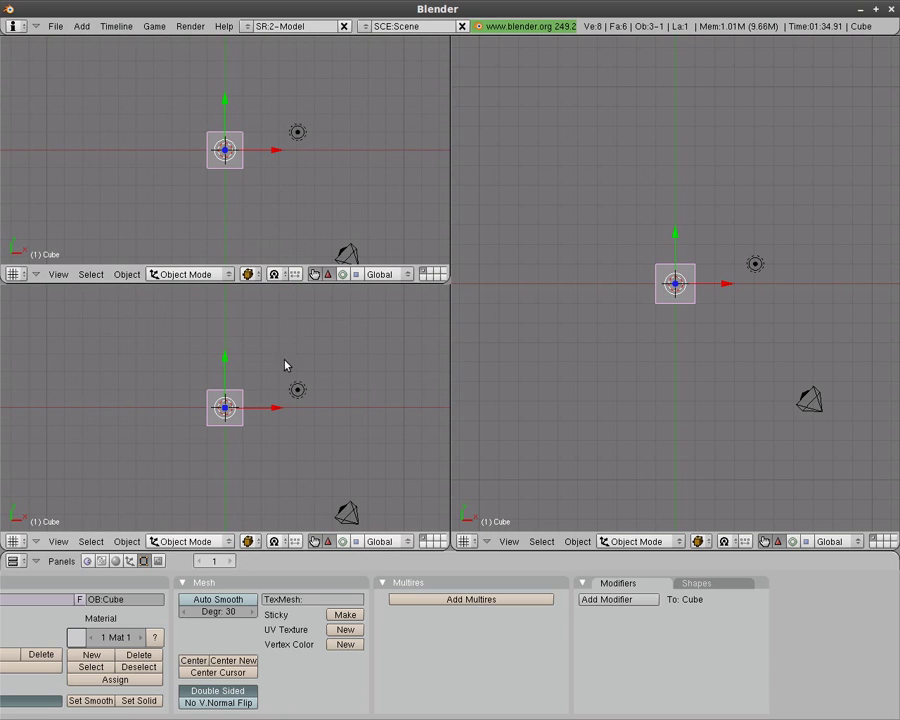
{"action": "key", "text": "KP_0"}
{"action": "key", "text": "KP_1"}
Step: Set the right view to camera view and add a large plane lowered beneath the cube
{"action": "key", "text": "KP_0"}
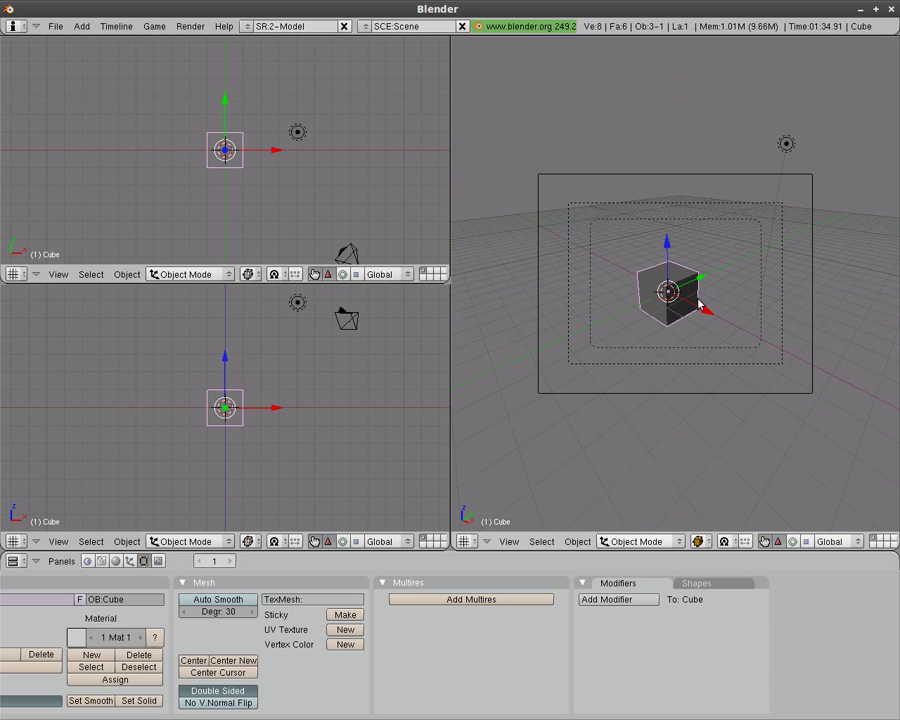
{"action": "key", "text": "space"}
{"action": "left_click", "coordinate": [432, 172]}
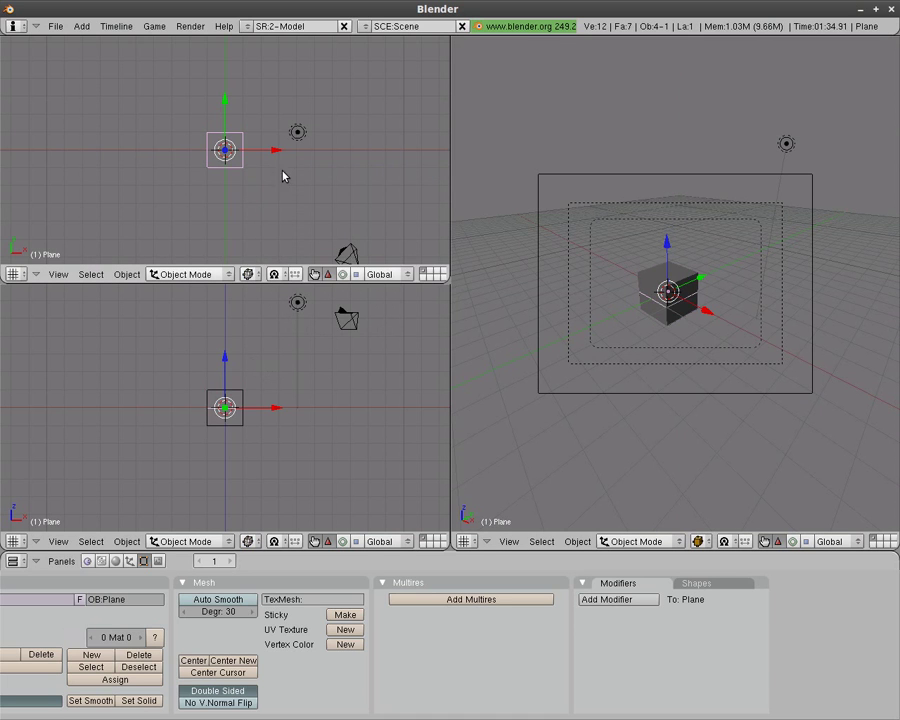
{"action": "key", "text": "s"}
{"action": "left_click", "coordinate": [510, 352]}
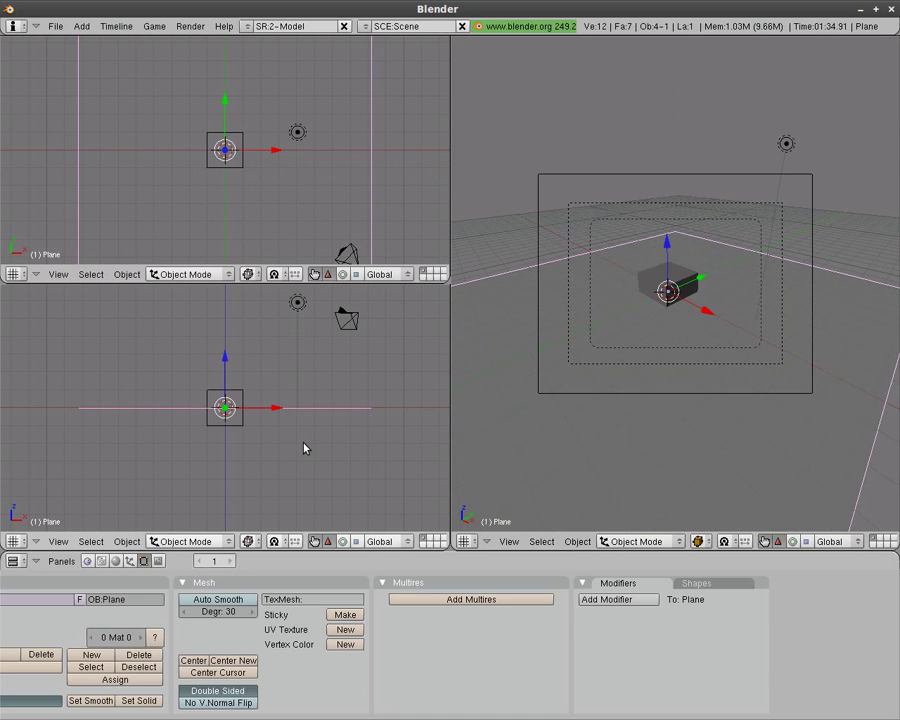
{"action": "key", "text": "g"}
{"action": "key", "text": "z"}
{"action": "left_click", "coordinate": [307, 476]}
Step: Shrink the cube and stretch it vertically into a tall thin pole
{"action": "right_click", "coordinate": [236, 416]}
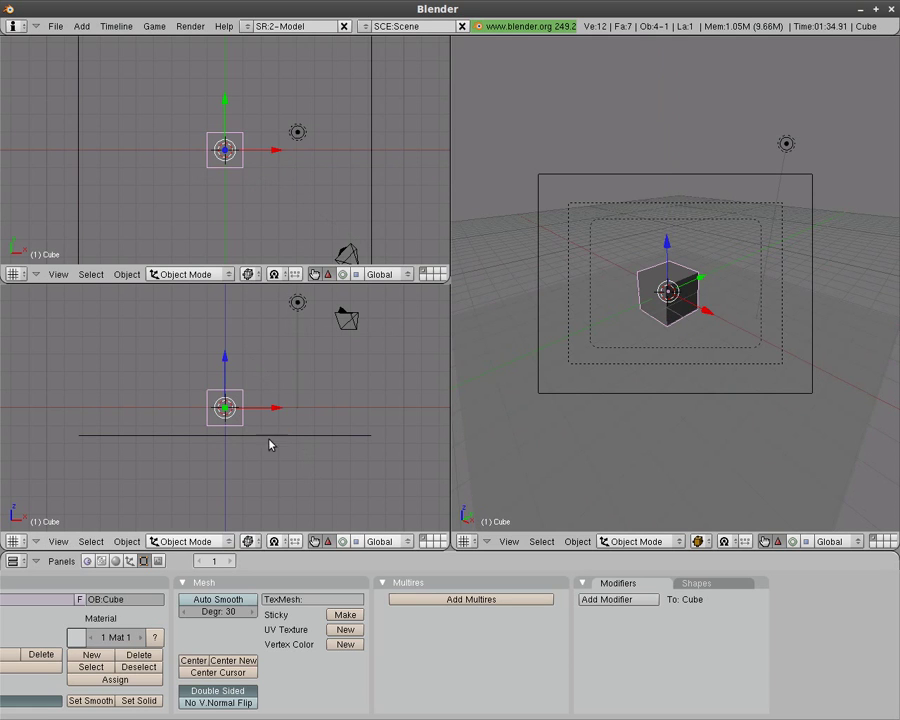
{"action": "key", "text": "s"}
{"action": "left_click", "coordinate": [231, 429]}
{"action": "key", "text": "s"}
{"action": "key", "text": "z"}
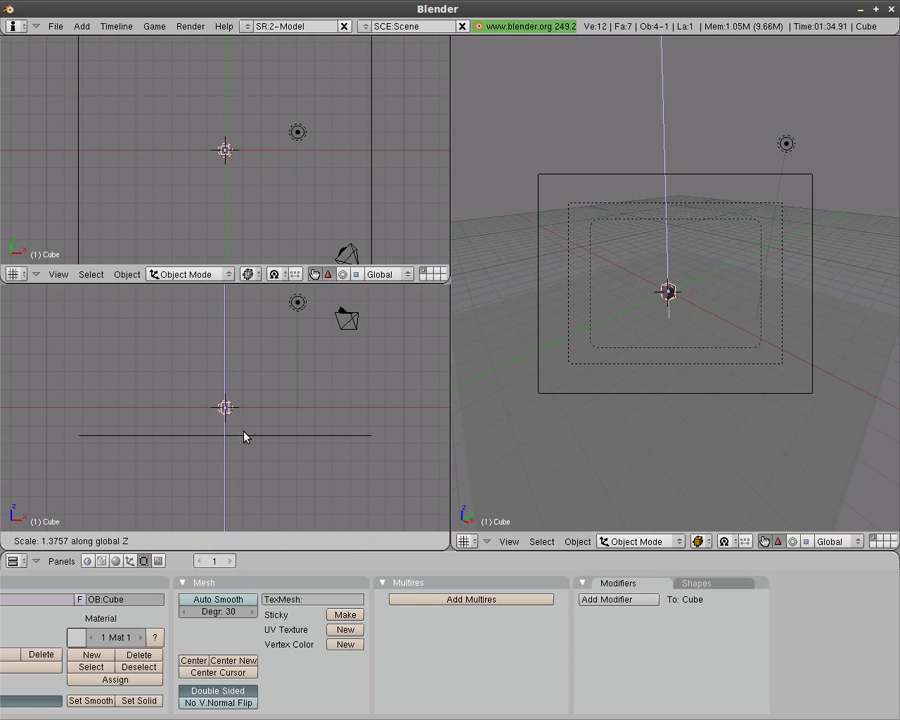
{"action": "left_click", "coordinate": [550, 685]}
{"action": "key", "text": "s"}
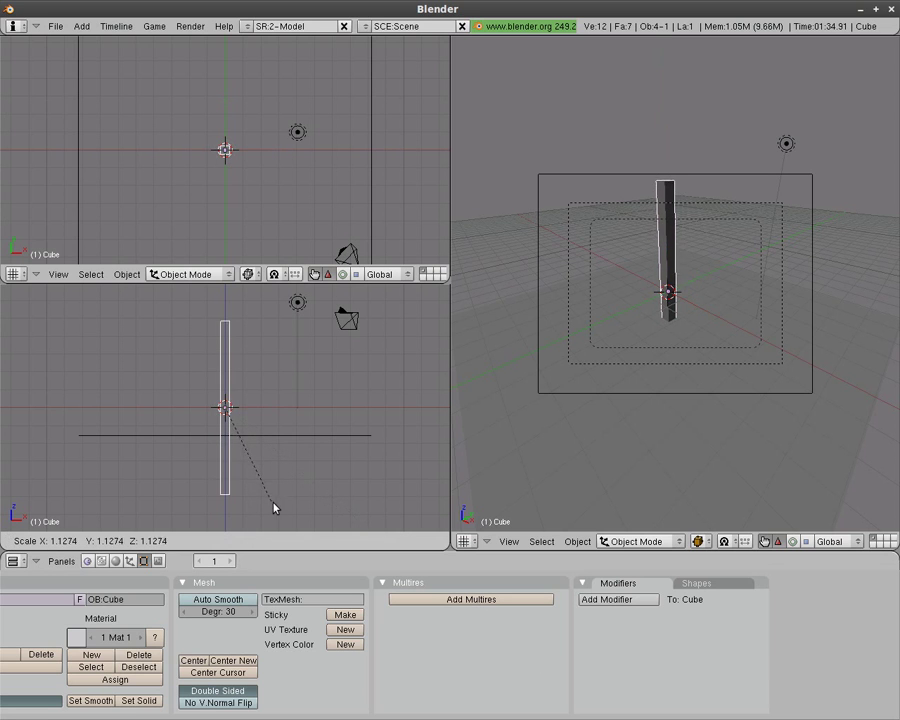
{"action": "left_click", "coordinate": [270, 486]}
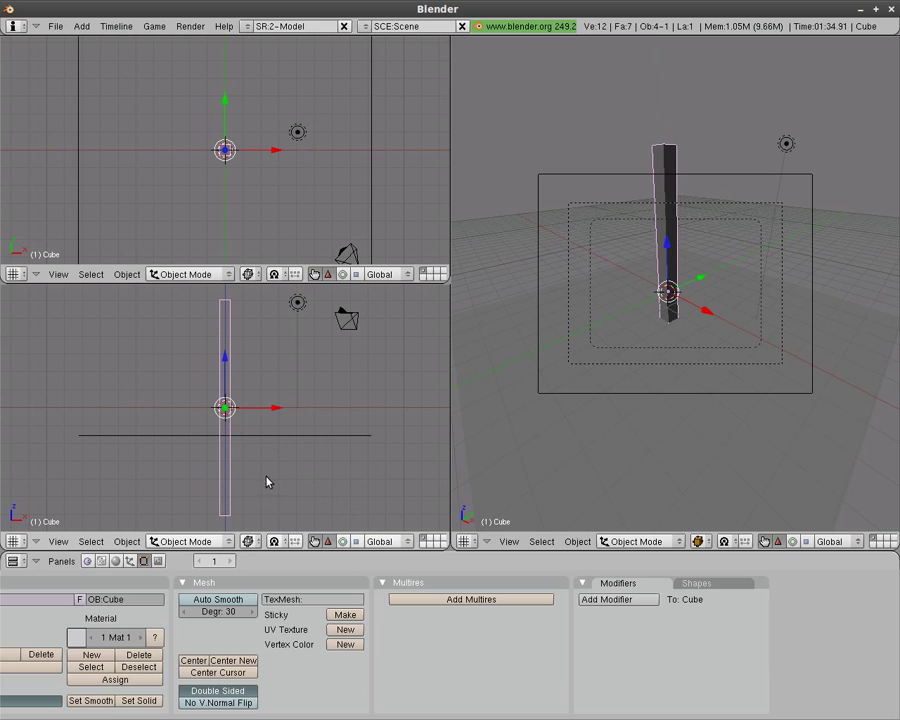
Step: Shift the pole slightly to the right and render the scene
{"action": "left_click", "coordinate": [311, 478]}
{"action": "key", "text": "g"}
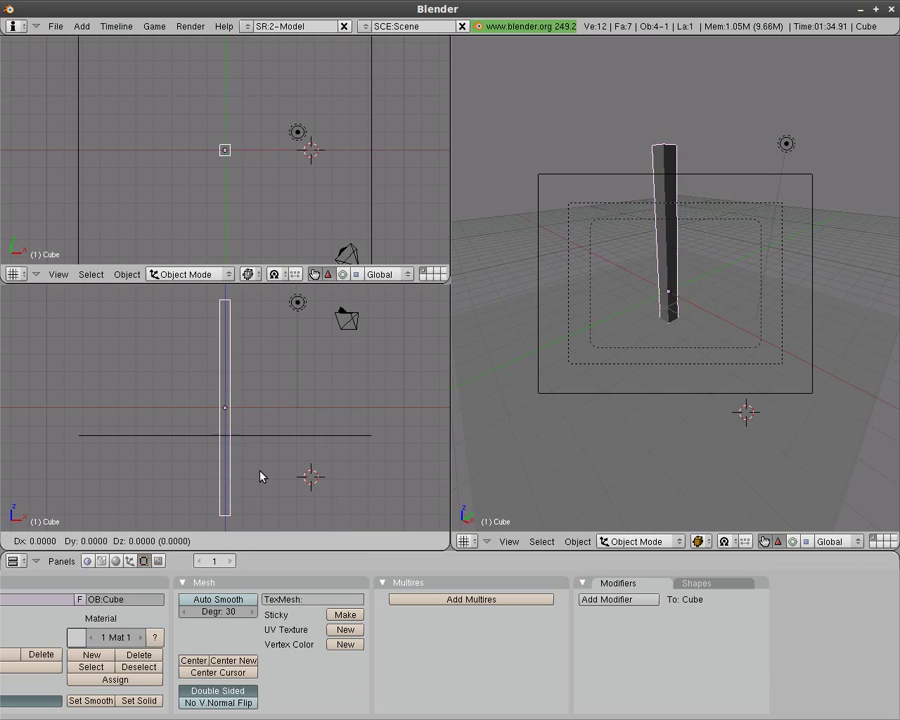
{"action": "left_click", "coordinate": [291, 476]}
{"action": "key", "text": "F12"}
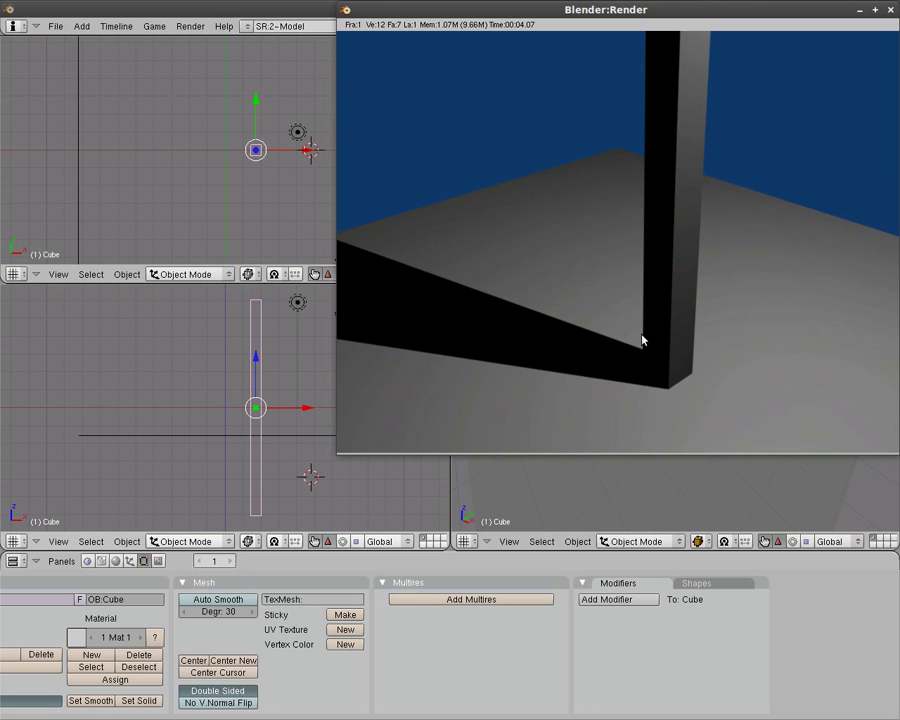
Step: Close the finished render showing the pole's hard black shadow
{"action": "left_click", "coordinate": [890, 10]}
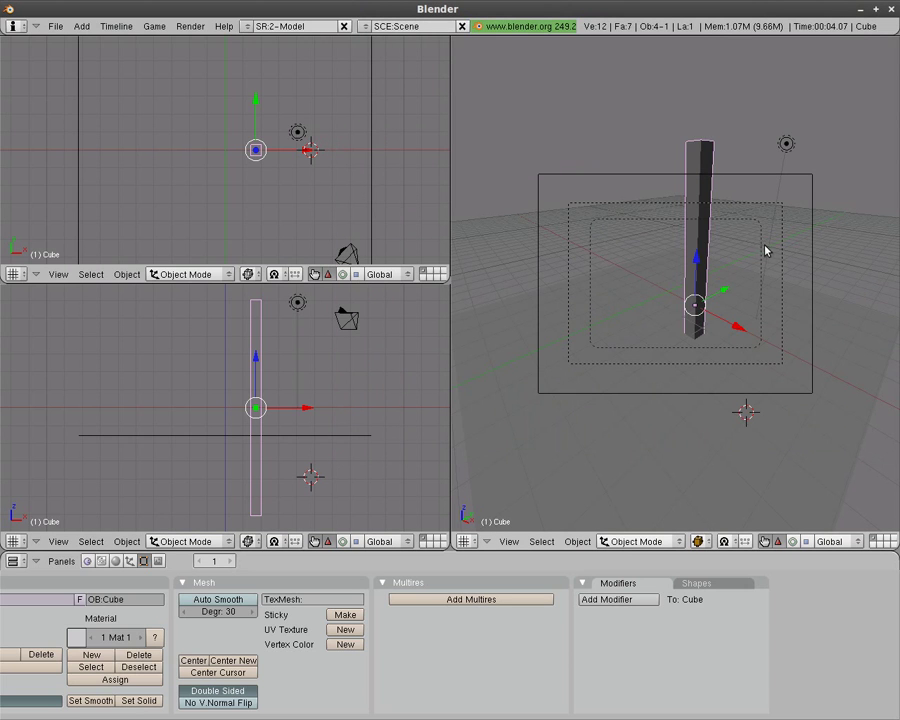
Step: Turn the selected lamp into an Area lamp and run a test render
{"action": "right_click", "coordinate": [784, 146]}
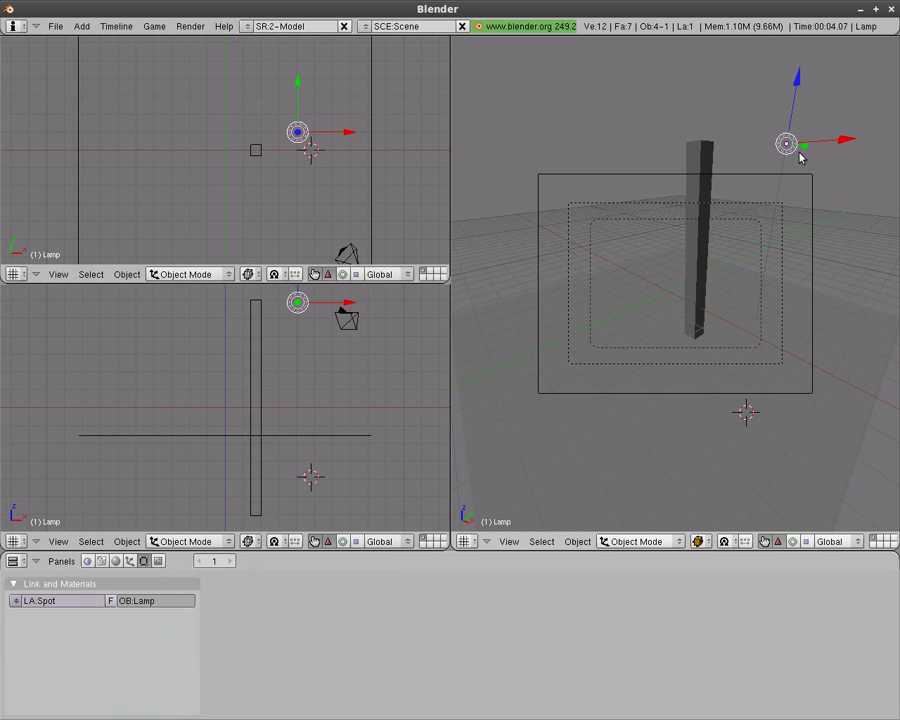
{"action": "left_click", "coordinate": [116, 562]}
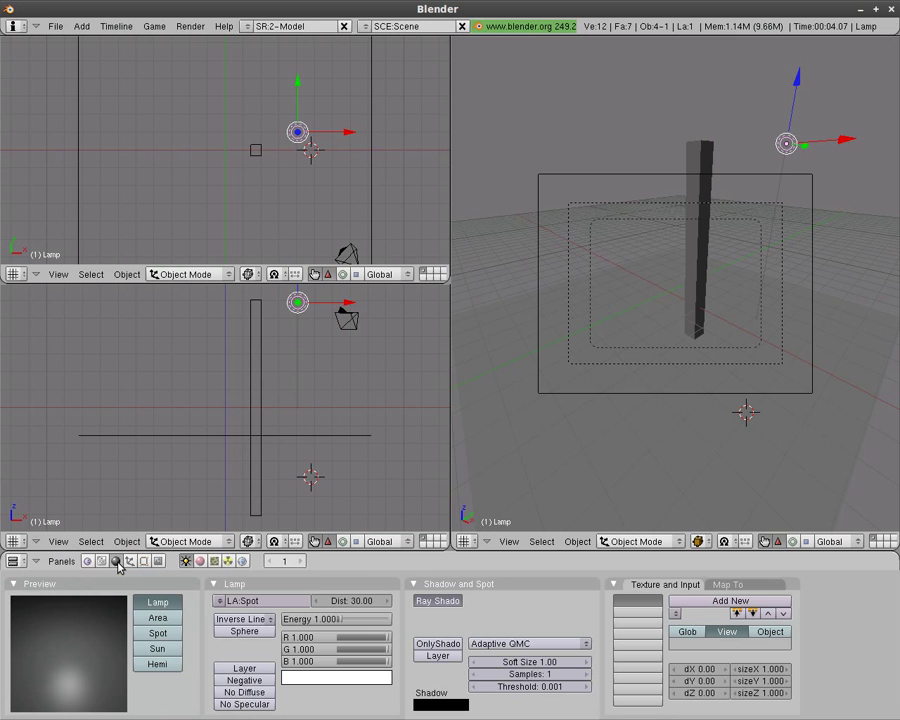
{"action": "left_click", "coordinate": [165, 620]}
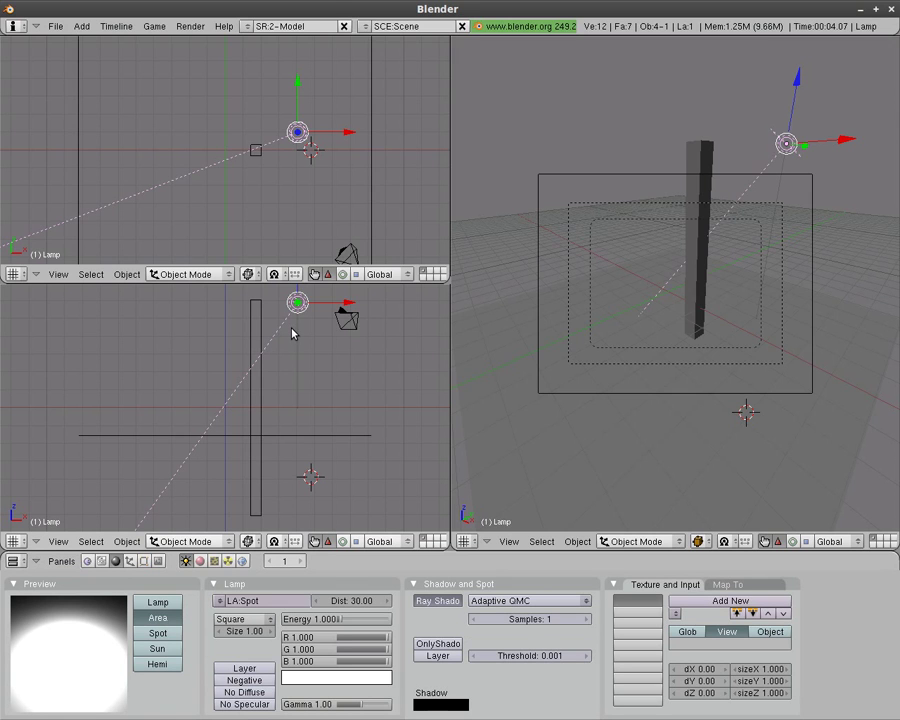
{"action": "key", "text": "F12"}
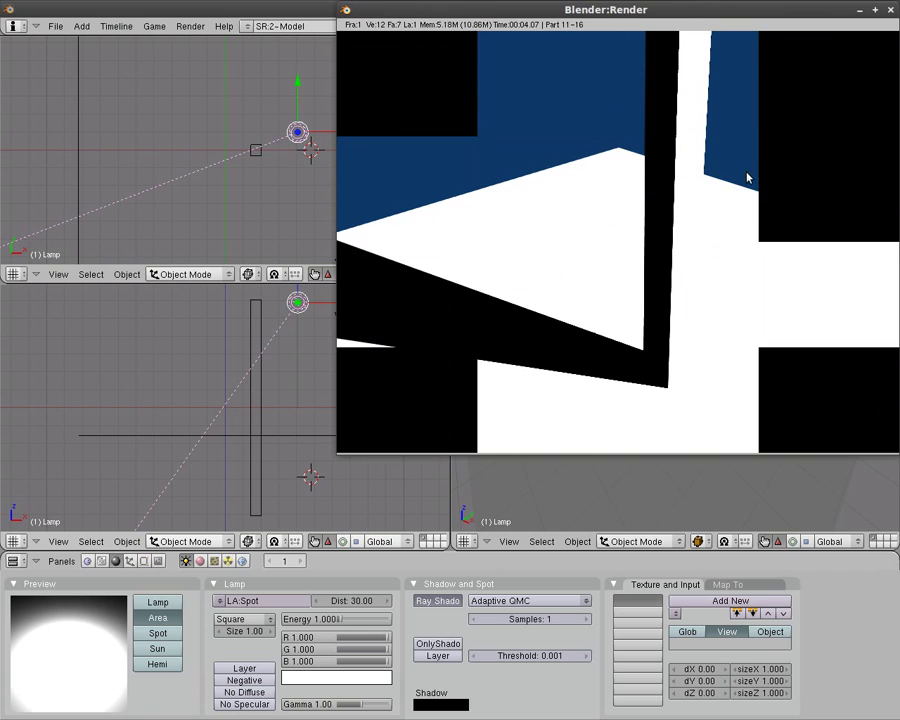
Step: Close the render and move the lamp higher and further right
{"action": "key", "text": "Escape"}
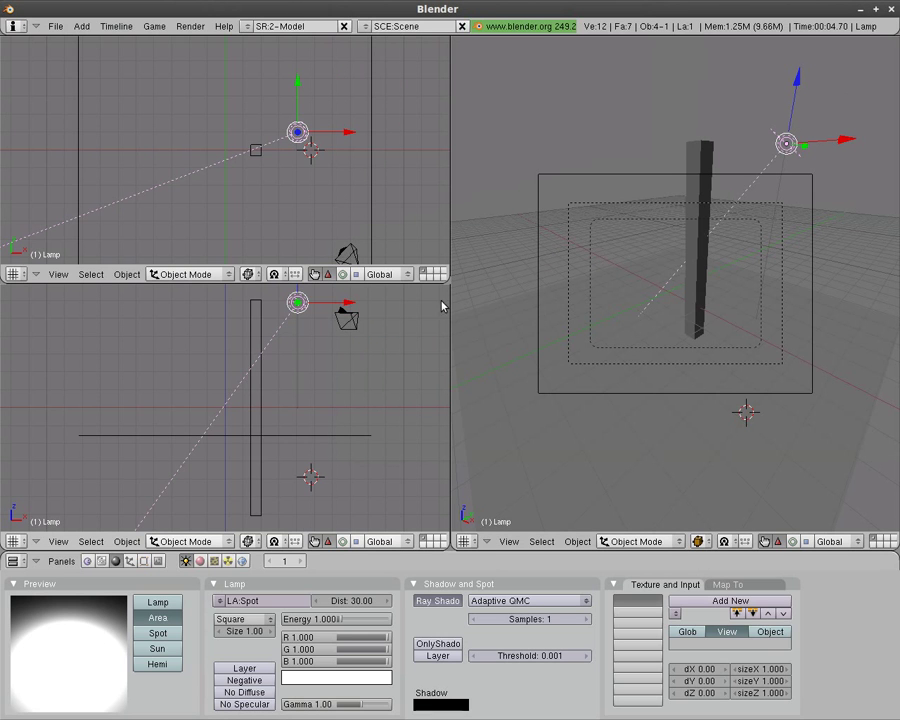
{"action": "scroll", "coordinate": [300, 365], "scroll_direction": "down", "scroll_amount": 3}
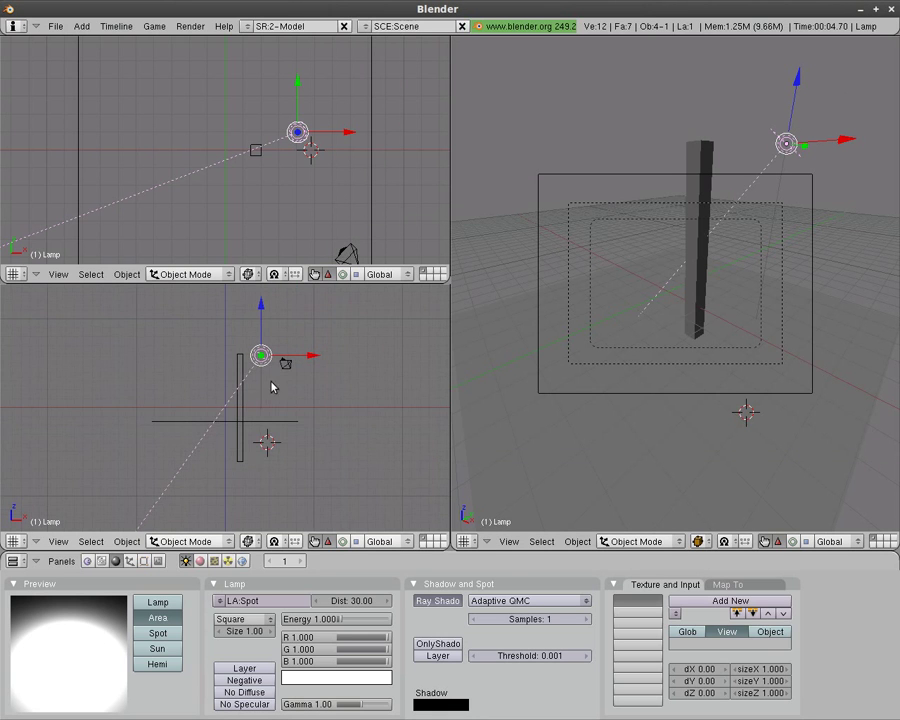
{"action": "key", "text": "g"}
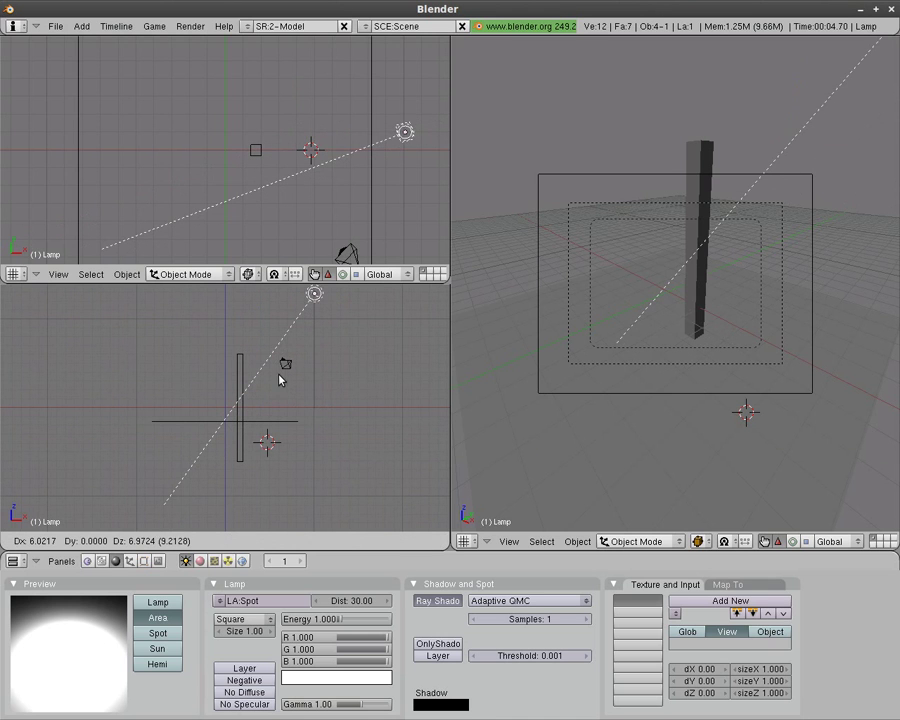
{"action": "left_click", "coordinate": [281, 378]}
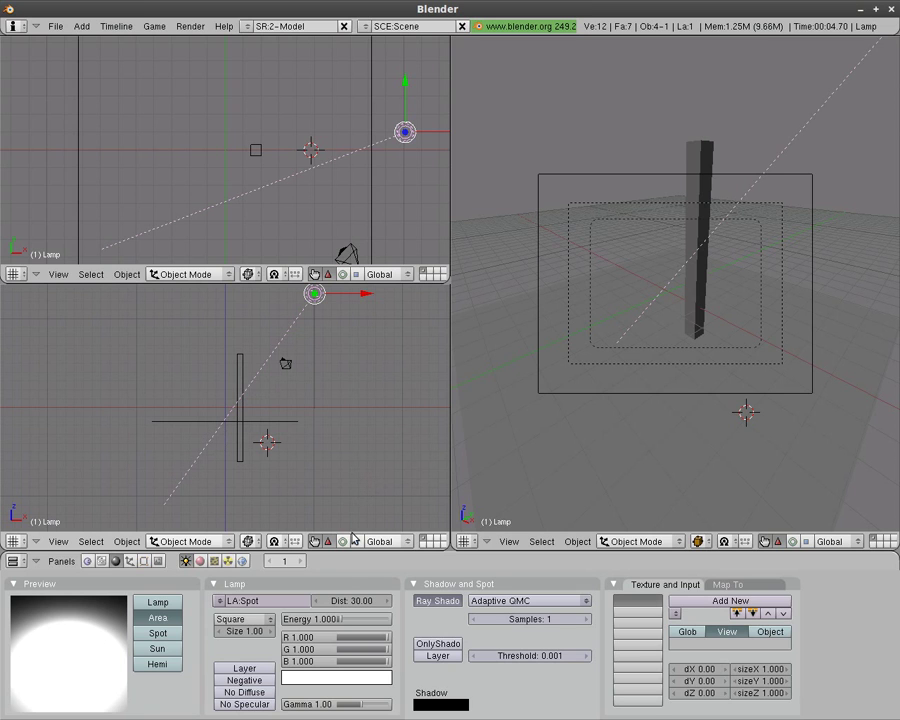
Step: Set the area lamp's distance to 10
{"action": "left_click", "coordinate": [344, 606]}
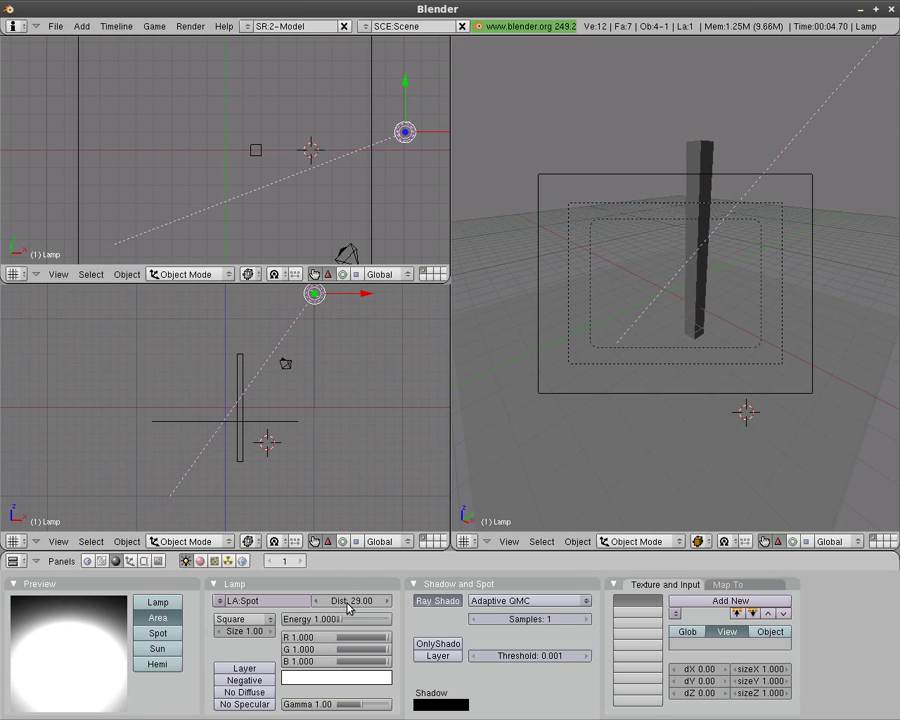
{"action": "left_click", "coordinate": [354, 607]}
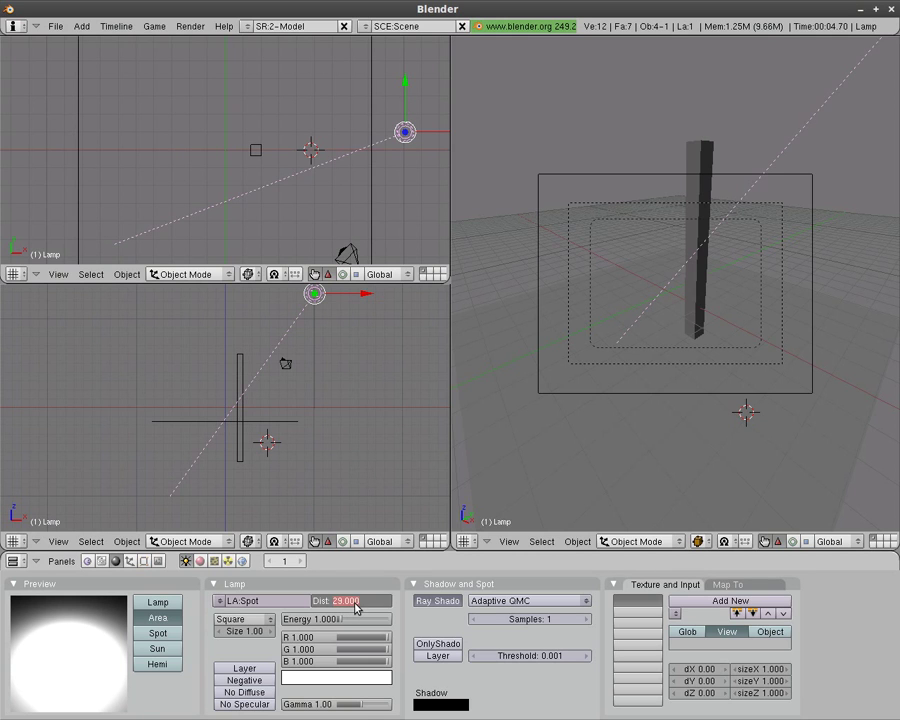
{"action": "type", "text": "10"}
{"action": "key", "text": "Return"}
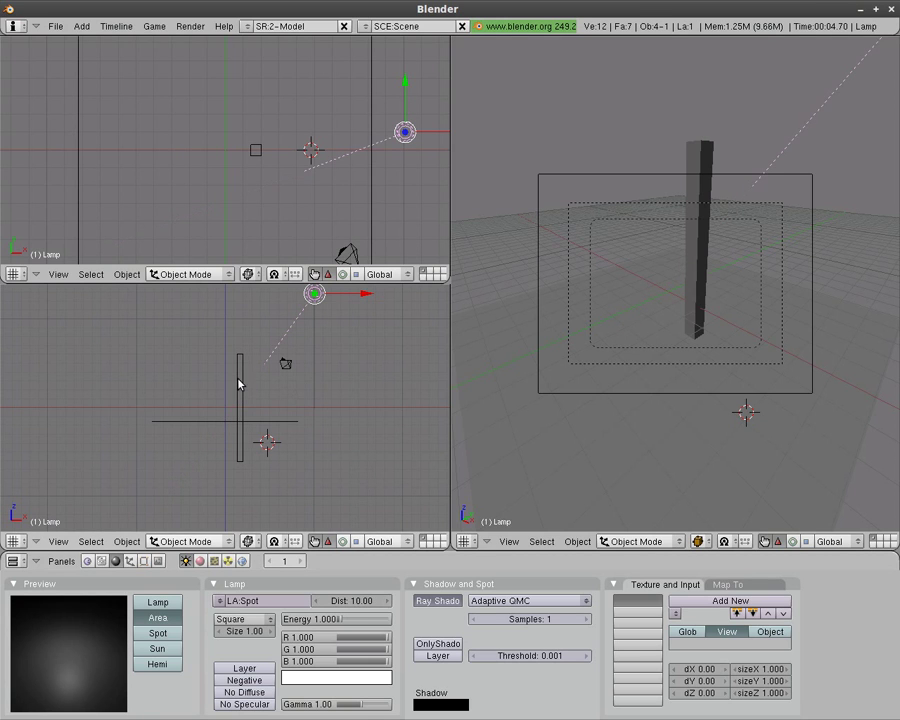
Step: Render the scene, then raise the area lamp's shadow samples to 8 and re-render
{"action": "key", "text": "F12"}
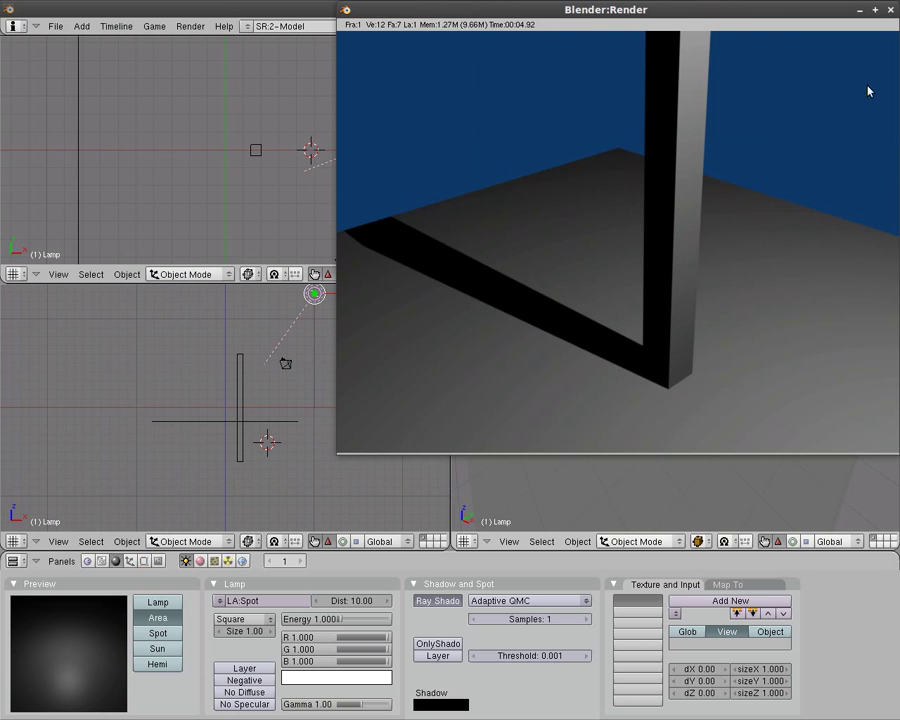
{"action": "left_click", "coordinate": [890, 10]}
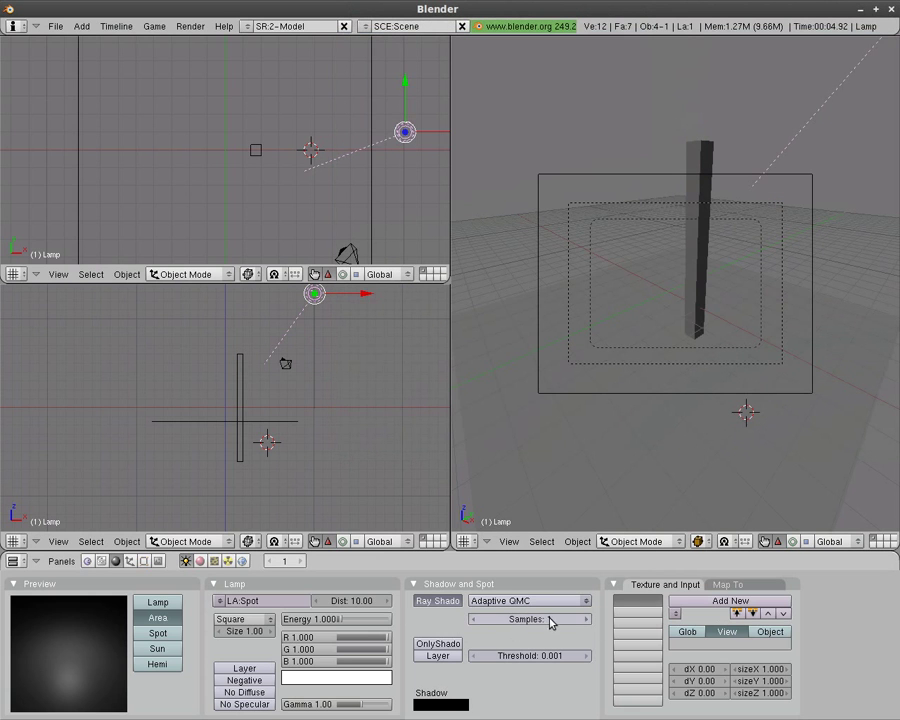
{"action": "left_click", "coordinate": [552, 621]}
{"action": "type", "text": "8"}
{"action": "key", "text": "Return"}
{"action": "key", "text": "F12"}
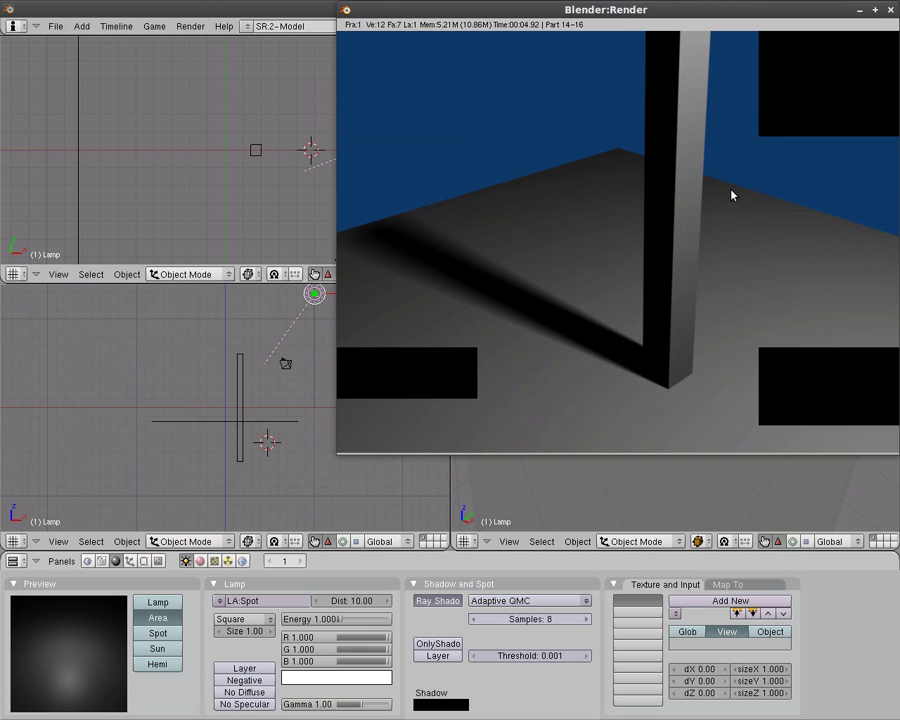
Step: Close the render, set the area lamp size to 2, and render again
{"action": "key", "text": "Escape"}
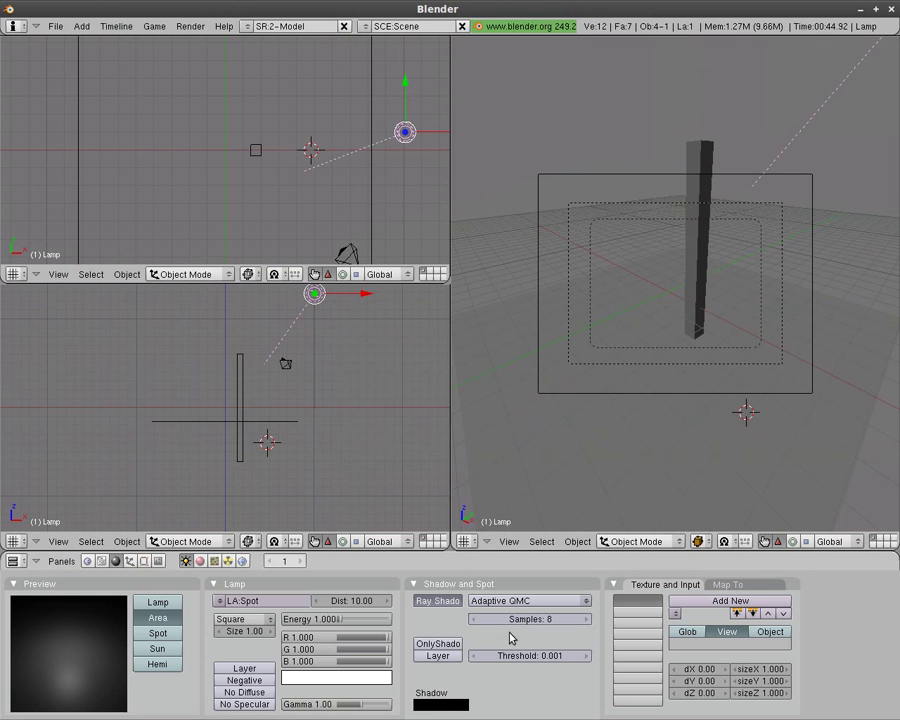
{"action": "left_click", "coordinate": [240, 637]}
{"action": "type", "text": "2"}
{"action": "key", "text": "Return"}
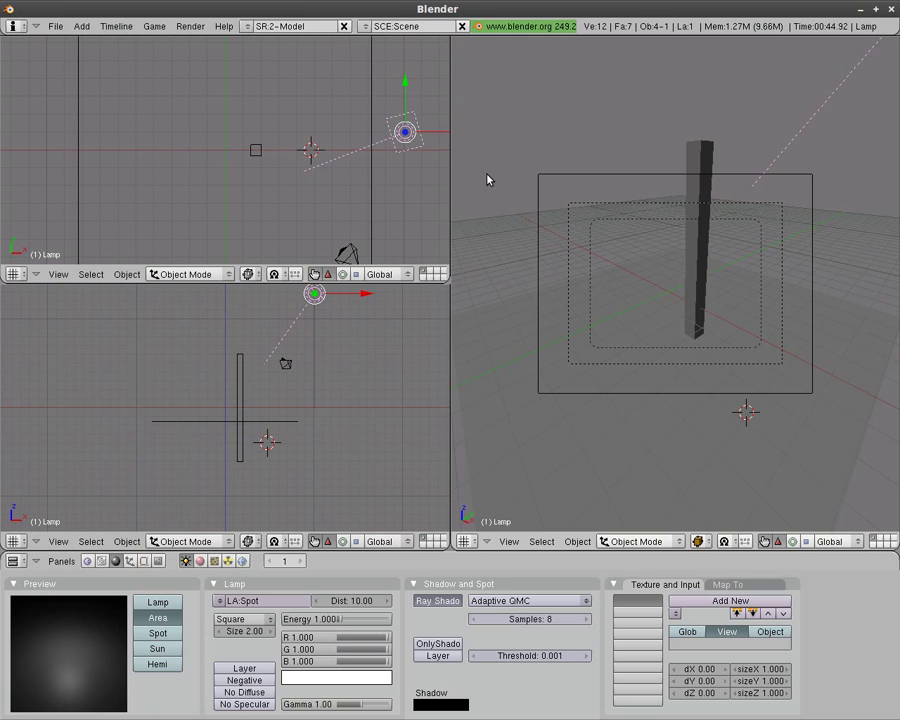
{"action": "key", "text": "F12"}
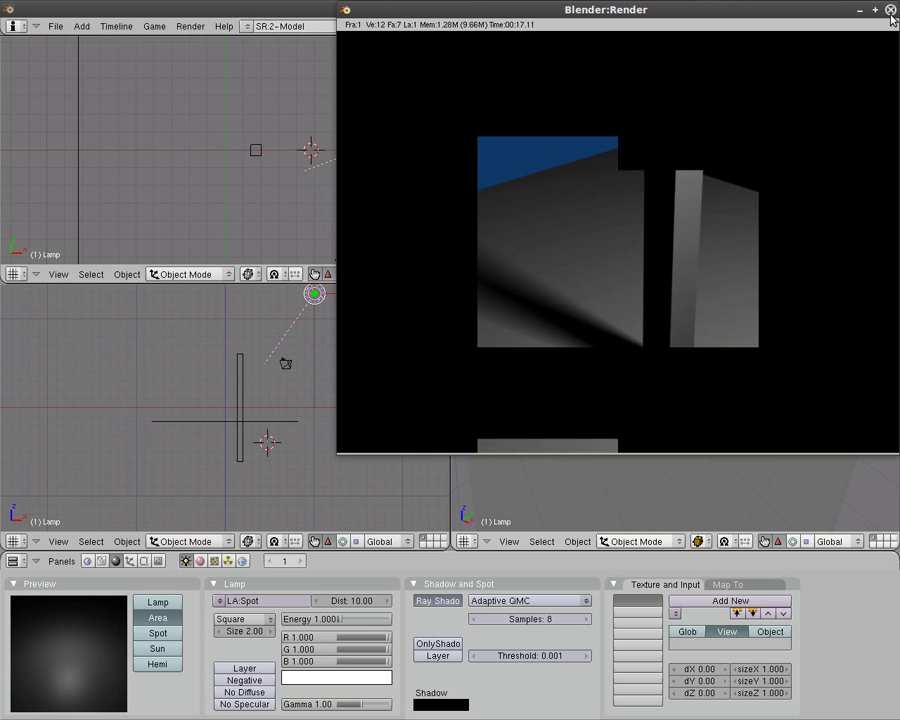
Step: Close the render, change the area lamp size to 4, and re-render
{"action": "left_click", "coordinate": [890, 10]}
{"action": "left_click", "coordinate": [252, 632]}
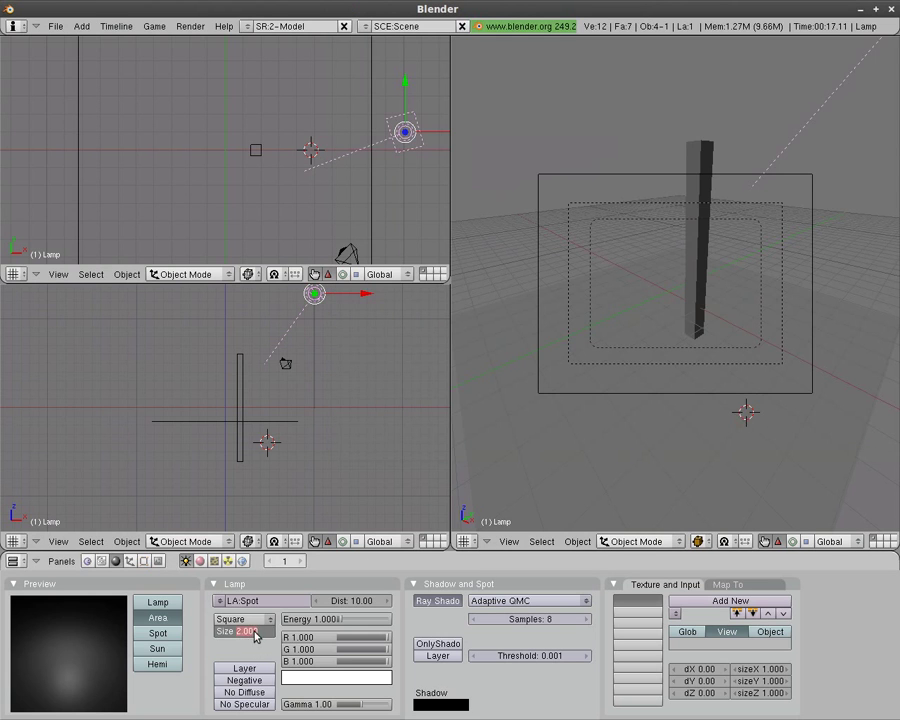
{"action": "type", "text": "4"}
{"action": "key", "text": "Return"}
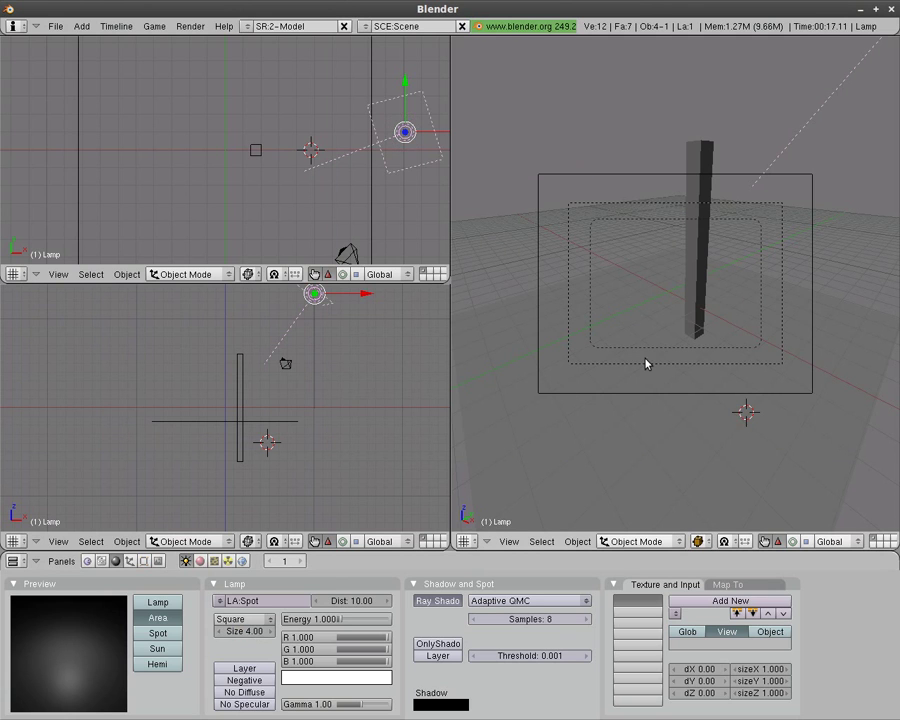
{"action": "key", "text": "F12"}
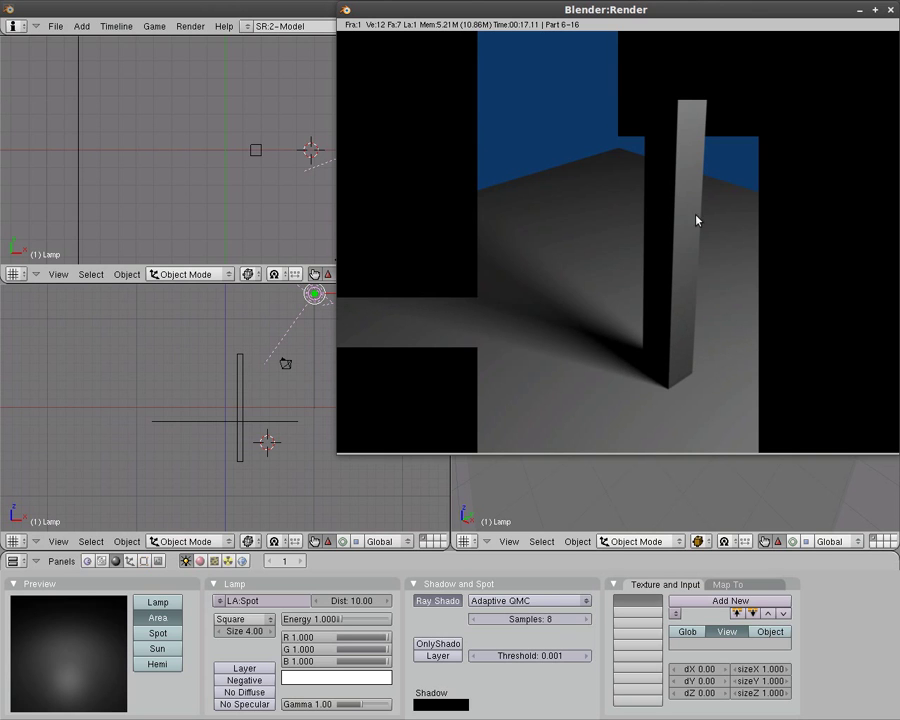
Step: Close the render window and reselect the Area lamp type to refresh the preview
{"action": "left_click", "coordinate": [890, 10]}
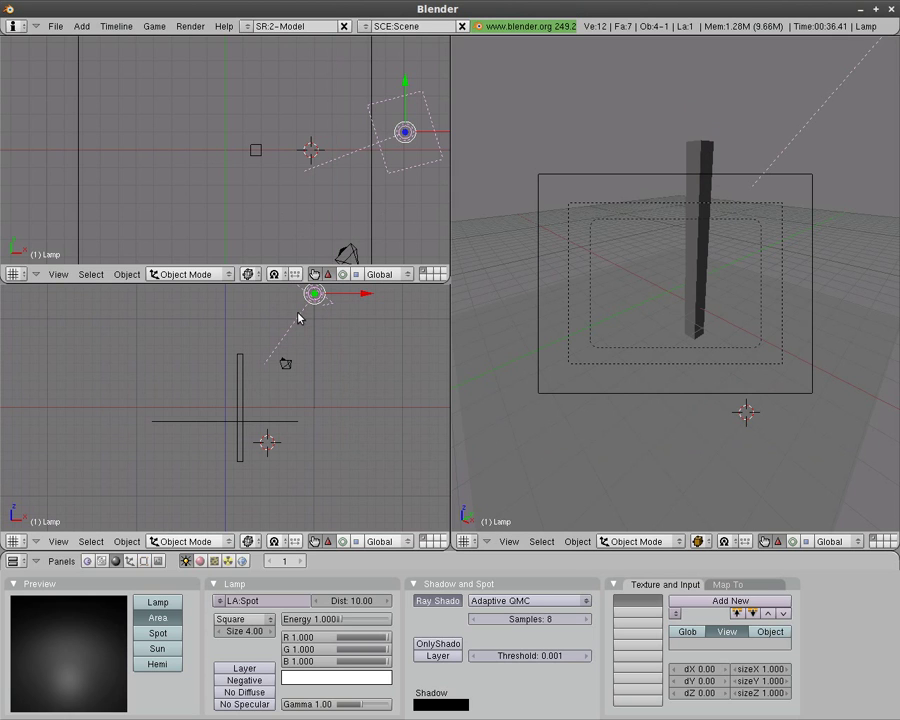
{"action": "left_click", "coordinate": [172, 618]}
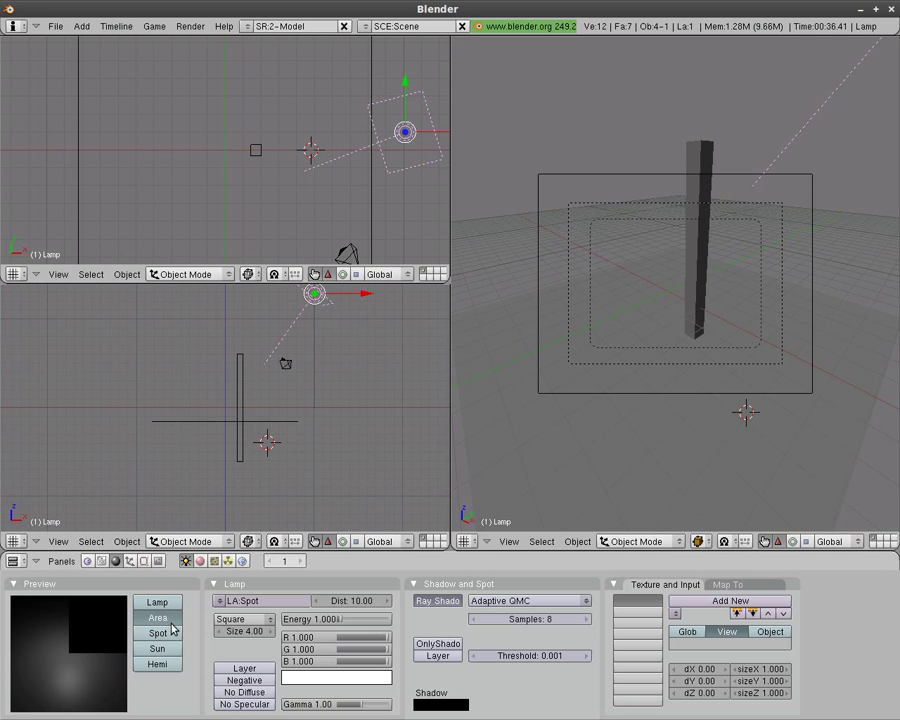